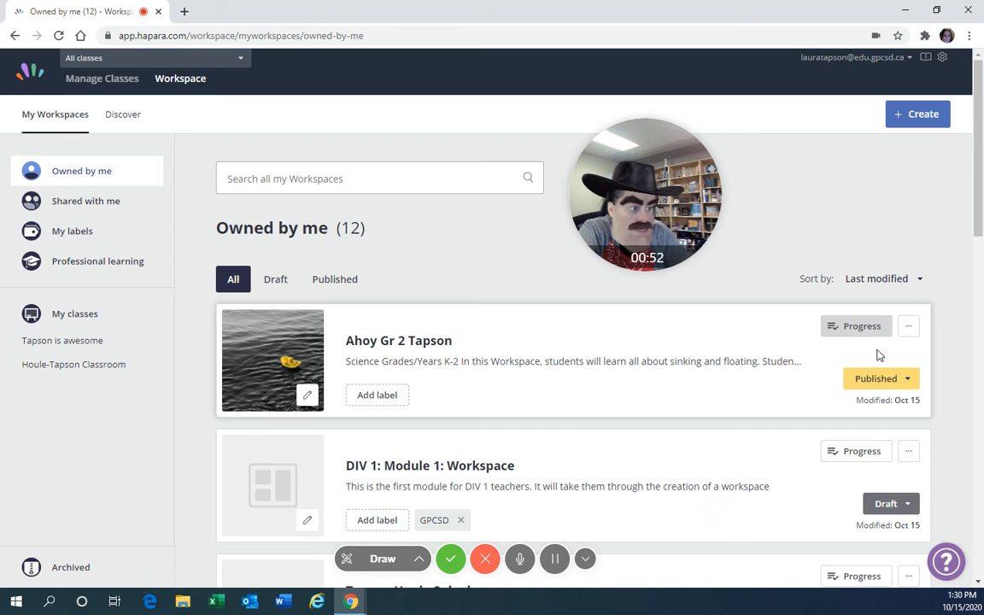
# Open the published Grade 2 workspace about sinking and floating and go to its group creation page
pyautogui.click(433, 346)
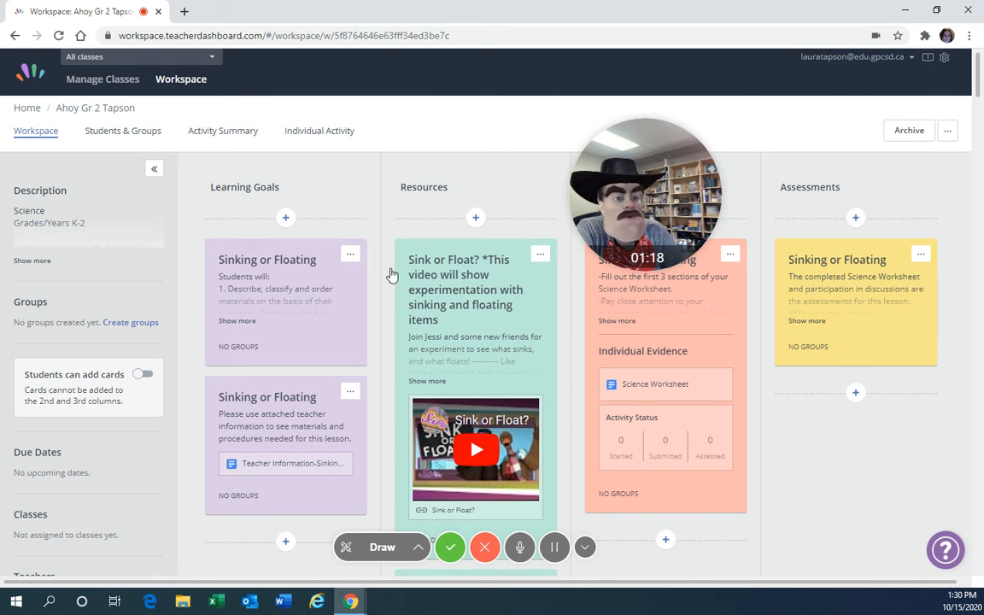
pyautogui.moveTo(627, 136); pyautogui.dragTo(126, 106)
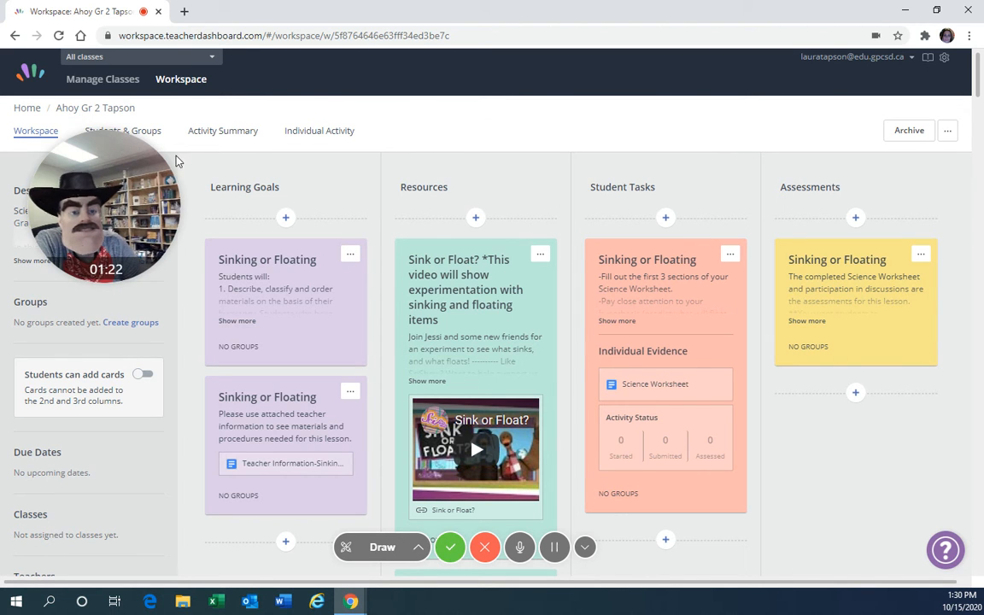
pyautogui.moveTo(167, 170); pyautogui.dragTo(292, 216)
pyautogui.moveTo(220, 182); pyautogui.dragTo(172, 159)
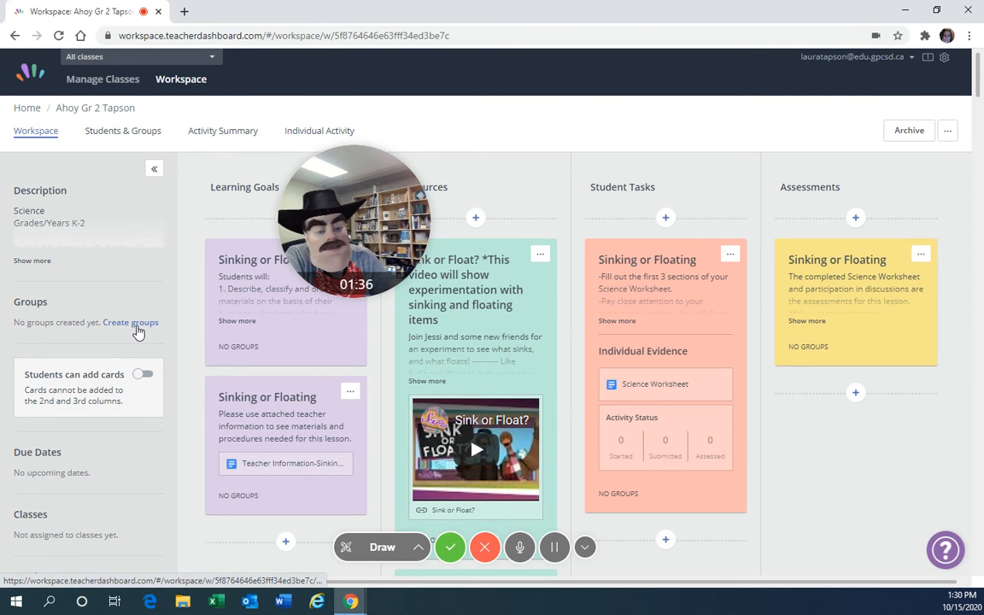
pyautogui.click(136, 328)
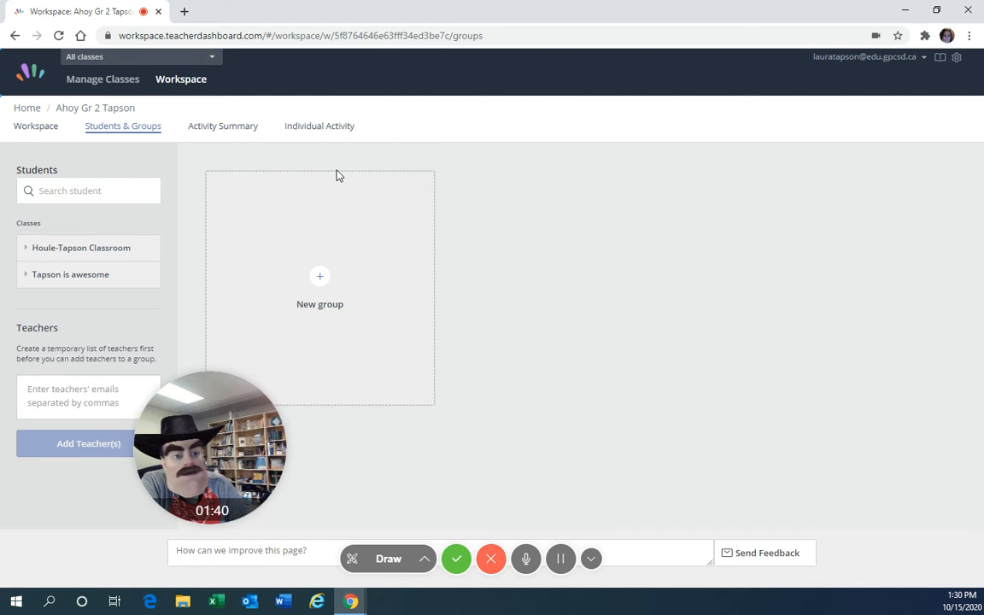
pyautogui.moveTo(201, 378); pyautogui.dragTo(389, 378)
pyautogui.moveTo(378, 421); pyautogui.dragTo(332, 461)
pyautogui.moveTo(358, 419); pyautogui.dragTo(445, 397)
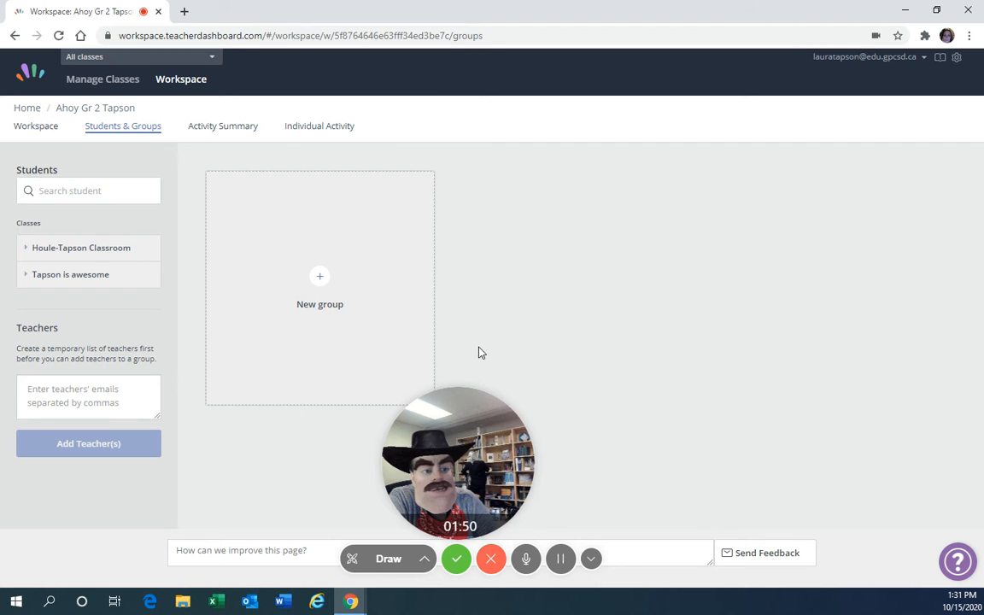
# Search the students by a partial first name, clear the search and collapse both class lists
pyautogui.click(88, 191)
pyautogui.write('And')
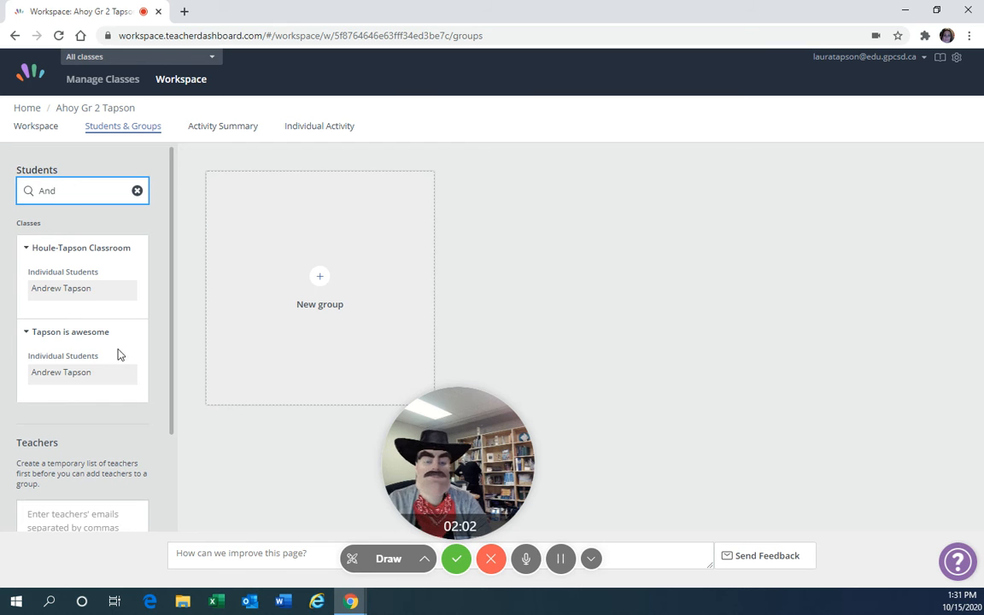
pyautogui.click(167, 305)
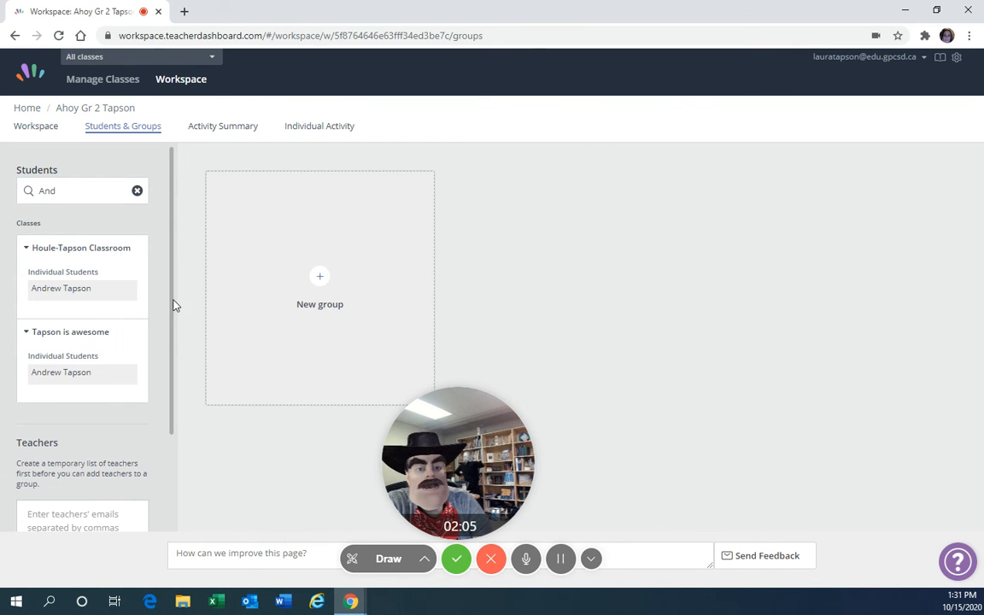
pyautogui.click(137, 190)
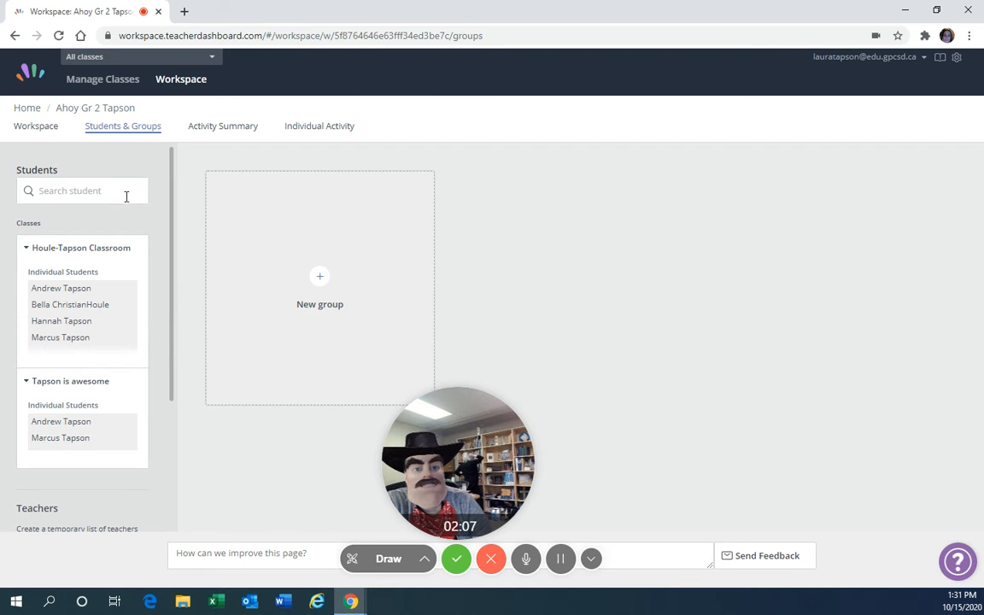
pyautogui.click(25, 249)
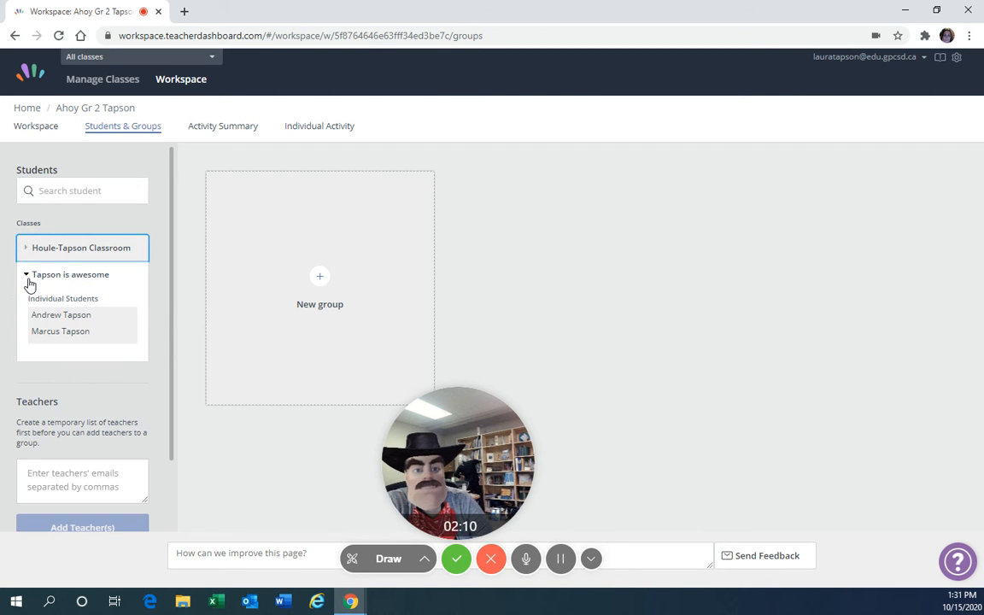
pyautogui.click(26, 275)
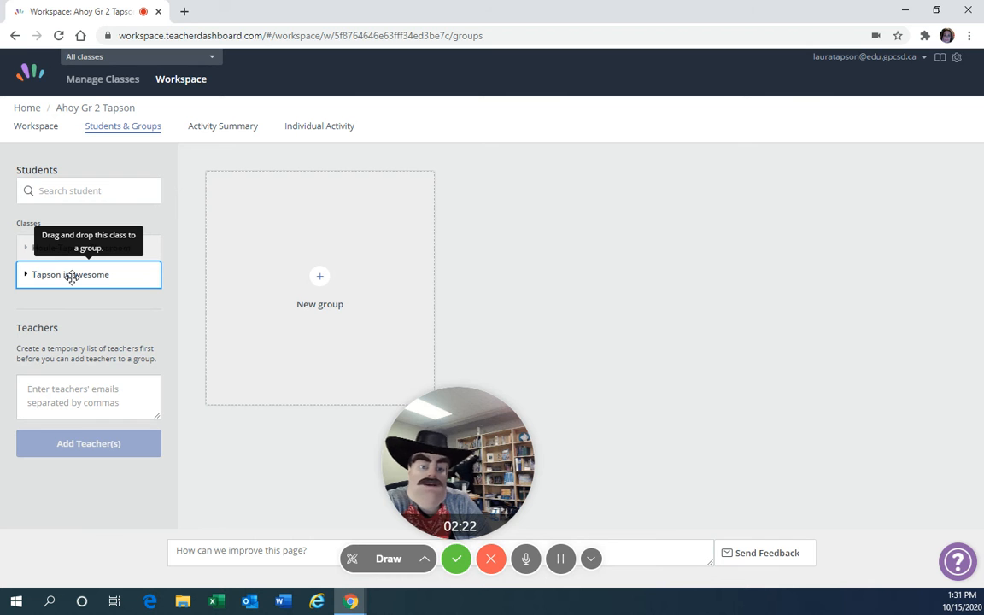
# Create a new group from the second listed class, add the first listed class to it, and expand both class rosters
pyautogui.moveTo(72, 277); pyautogui.dragTo(330, 279)
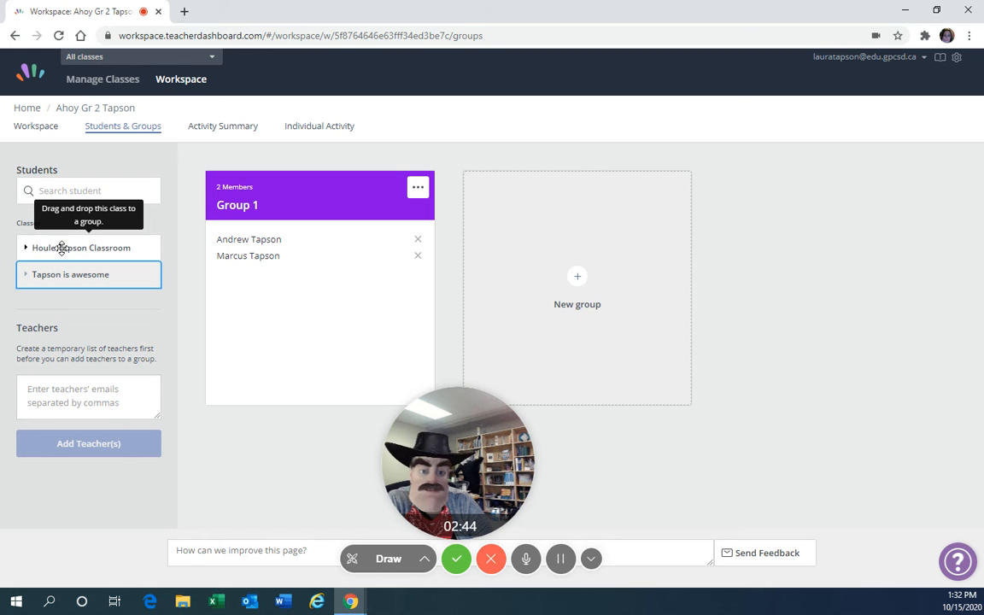
pyautogui.moveTo(61, 248); pyautogui.dragTo(286, 301)
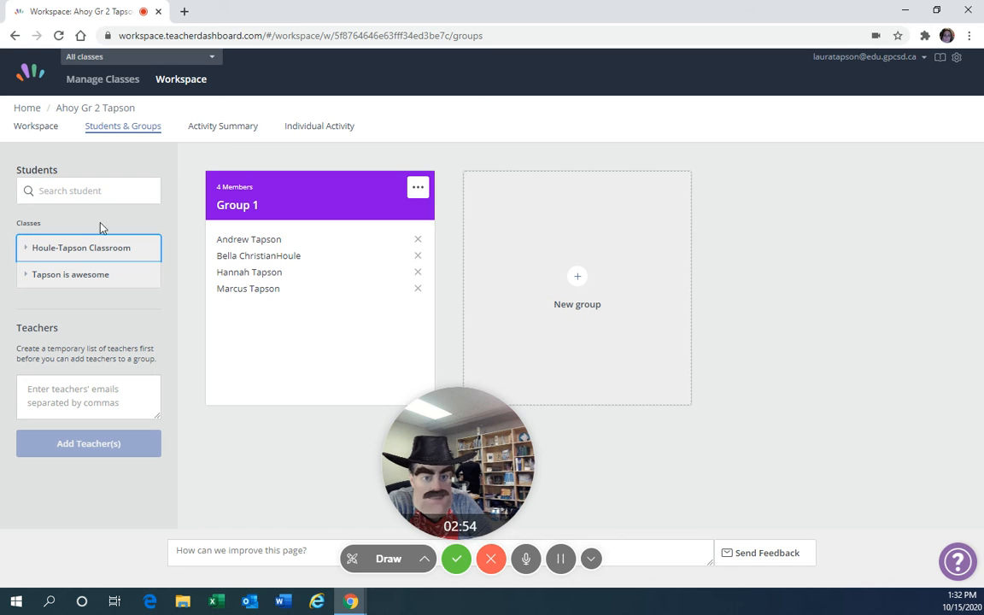
pyautogui.click(26, 249)
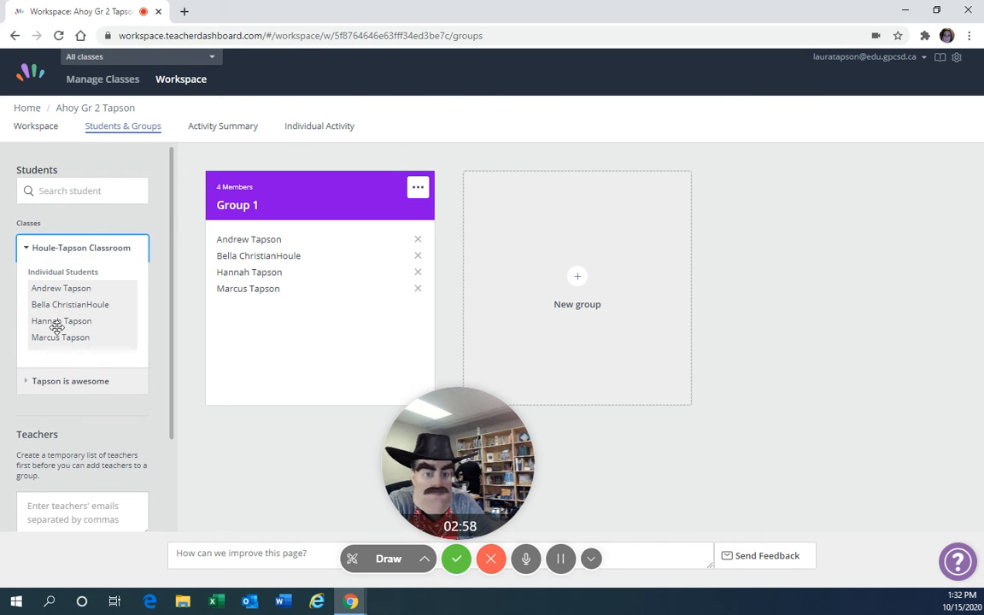
pyautogui.click(24, 383)
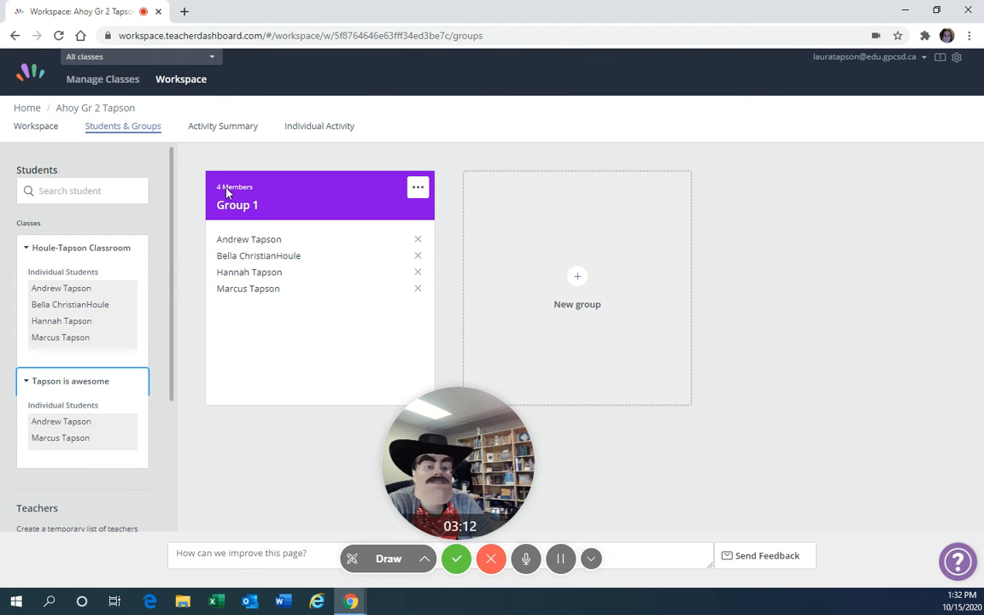
# Change the colour of Group 1 to green and save it
pyautogui.click(418, 193)
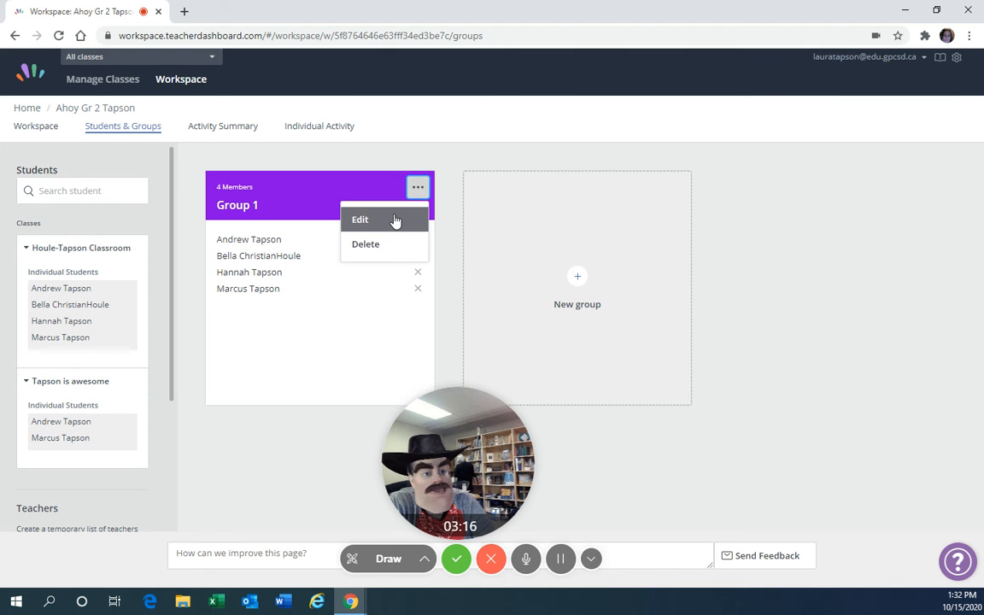
pyautogui.click(393, 219)
pyautogui.click(335, 282)
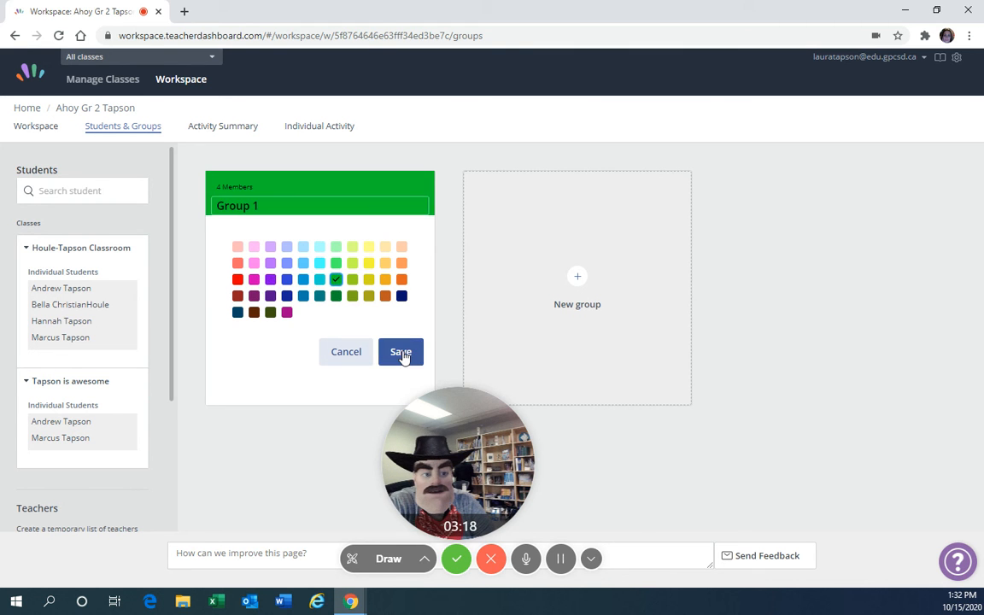
pyautogui.click(402, 353)
# Rename the green group with the first listed class's two hyphenated surnames followed by "Class" and save it
pyautogui.click(416, 191)
pyautogui.click(373, 221)
pyautogui.moveTo(258, 206); pyautogui.dragTo(175, 203)
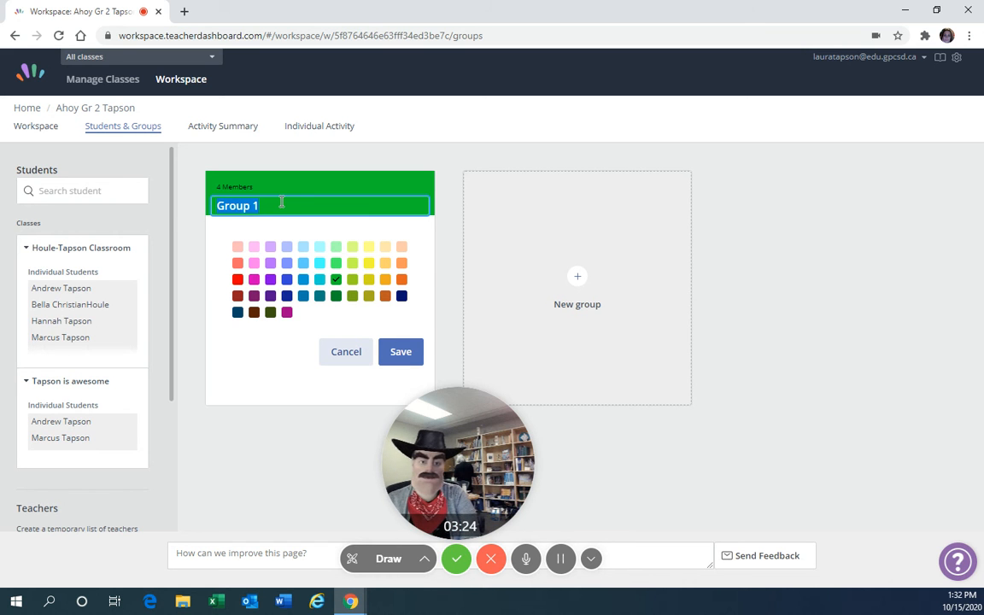
pyautogui.write('Houle-Tapson')
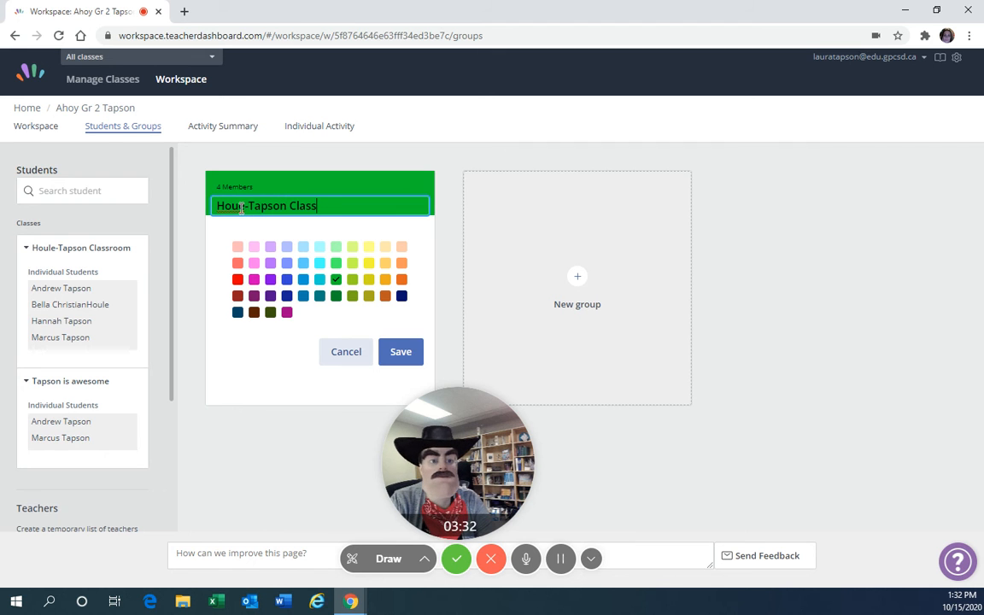
pyautogui.write('le')
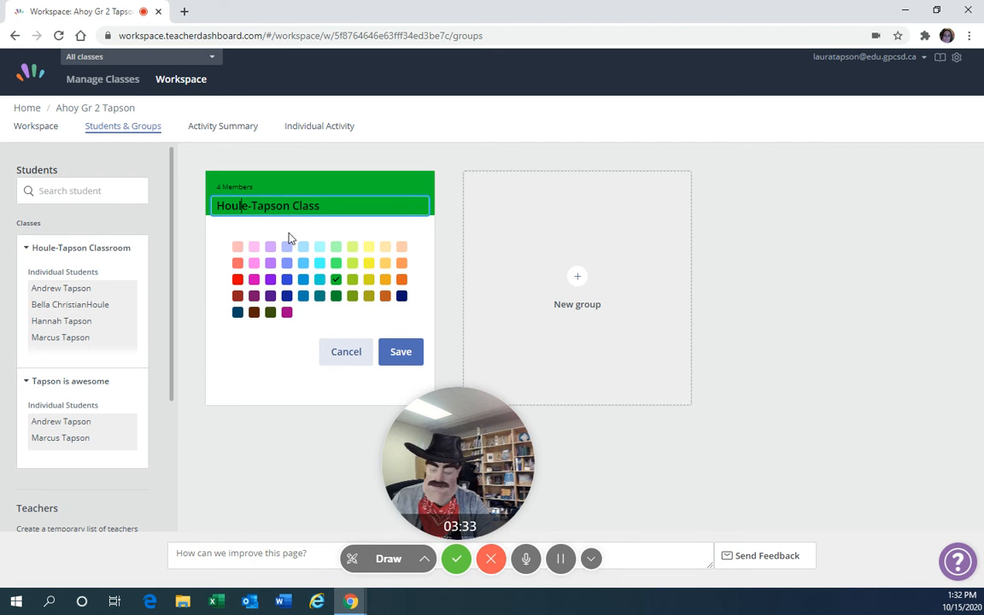
pyautogui.click(408, 351)
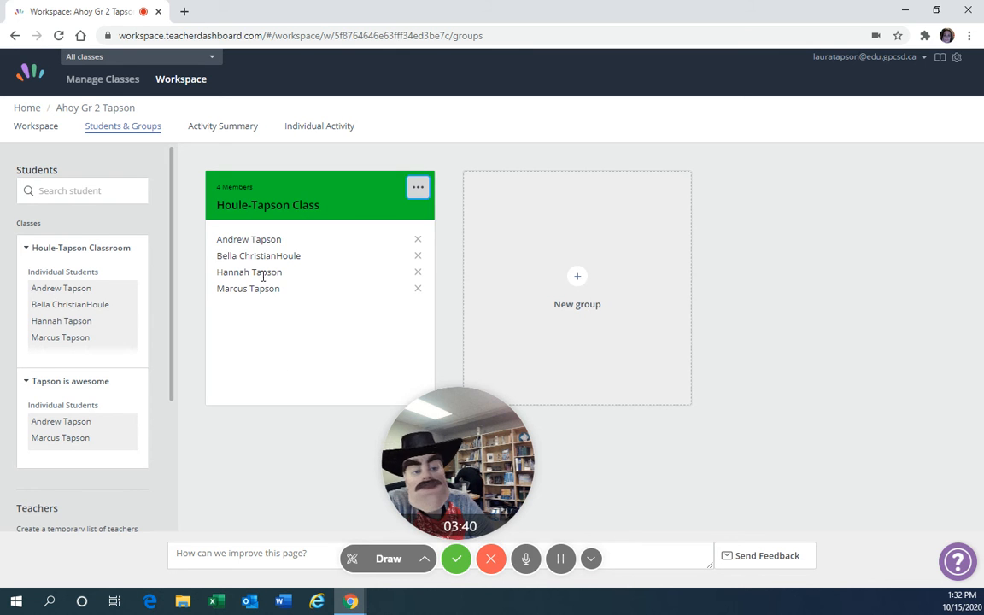
# Remove the third student from the green group and place that student in a new group
pyautogui.moveTo(223, 272); pyautogui.dragTo(287, 272)
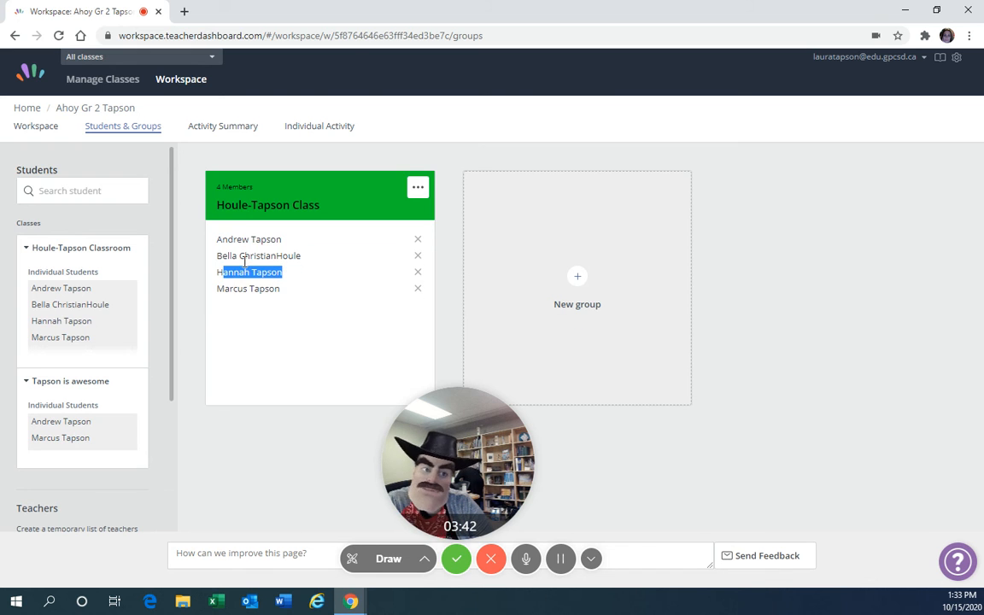
pyautogui.click(418, 272)
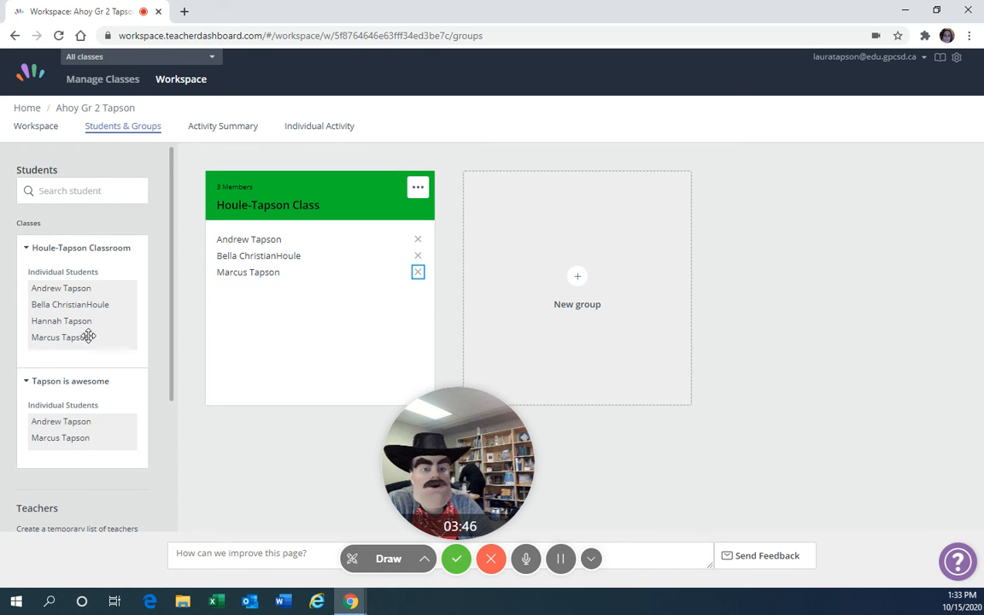
pyautogui.moveTo(49, 320); pyautogui.dragTo(578, 303)
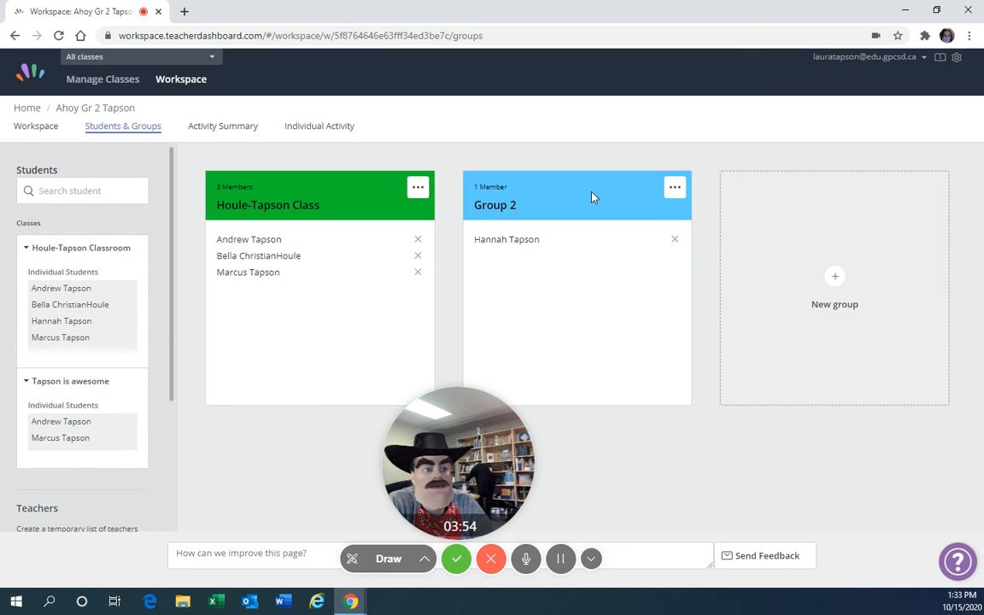
# Rename Group 2 as "HT grade12 group" and save it
pyautogui.click(675, 187)
pyautogui.click(616, 217)
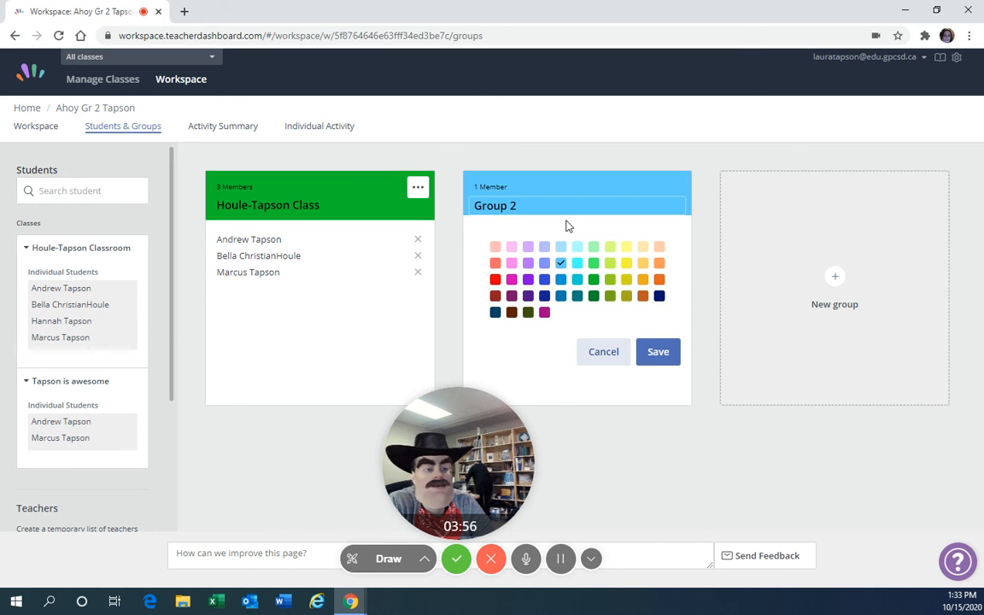
pyautogui.moveTo(520, 206); pyautogui.dragTo(473, 205)
pyautogui.write('HT')
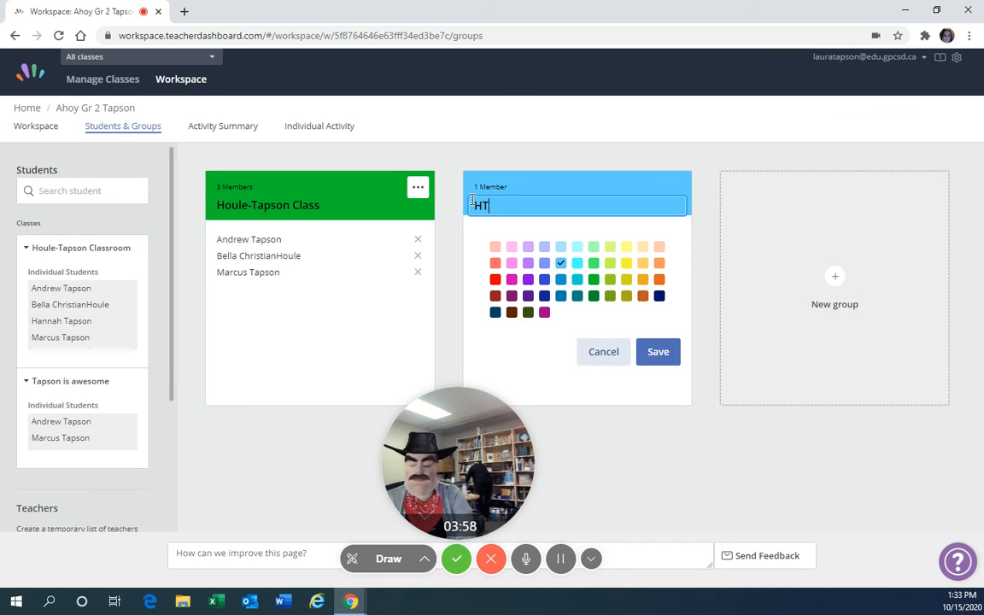
pyautogui.write(' grade 21')
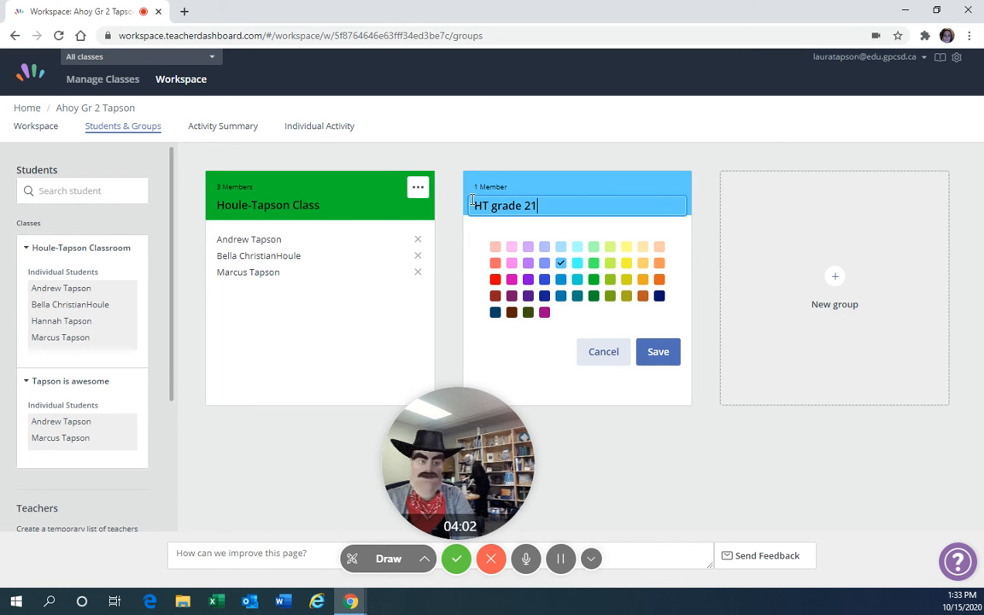
pyautogui.press('BackSpace')
pyautogui.press('BackSpace')
pyautogui.press('BackSpace')
pyautogui.write('12')
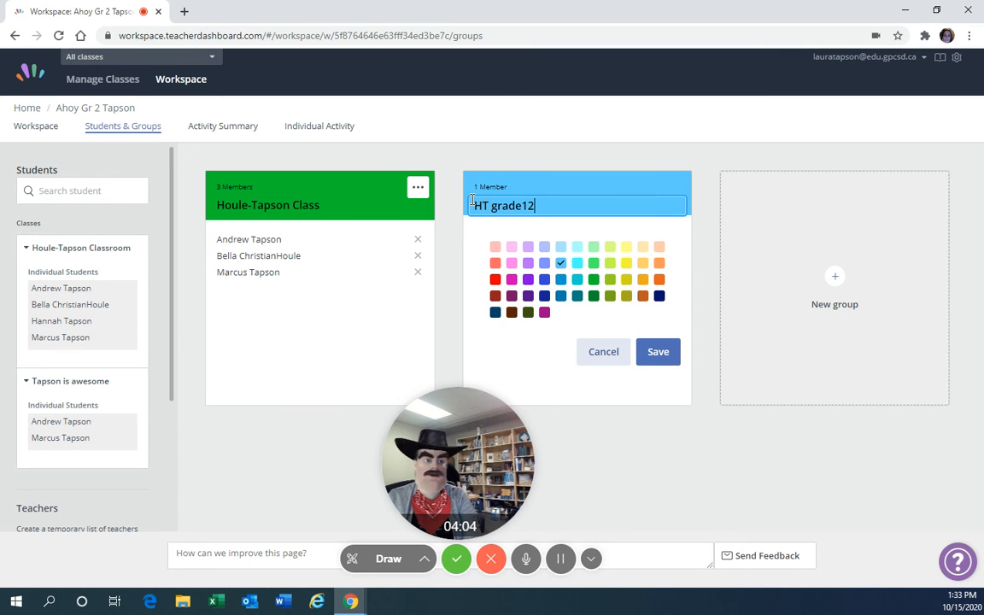
pyautogui.write(' group')
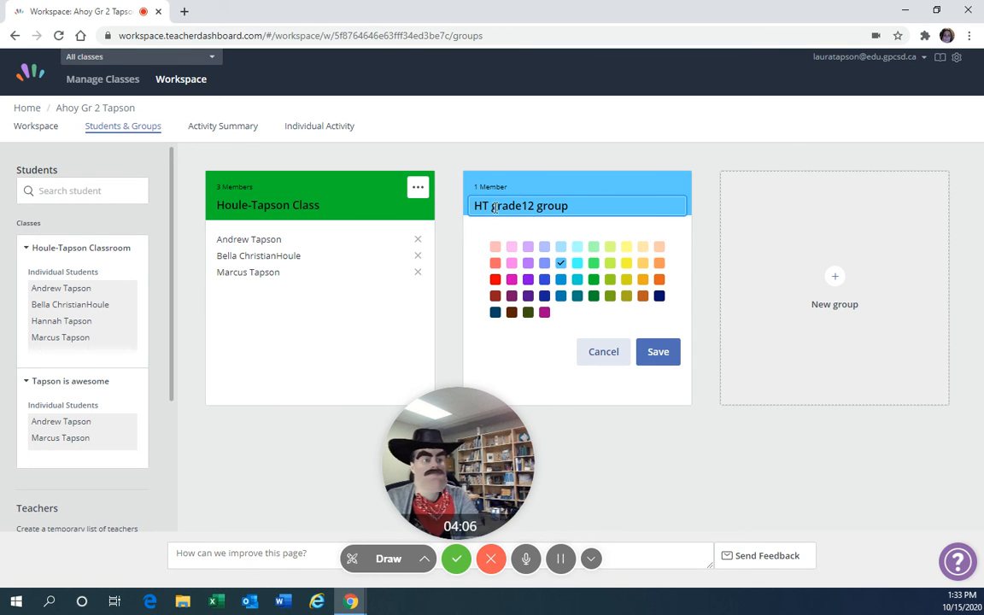
pyautogui.click(669, 354)
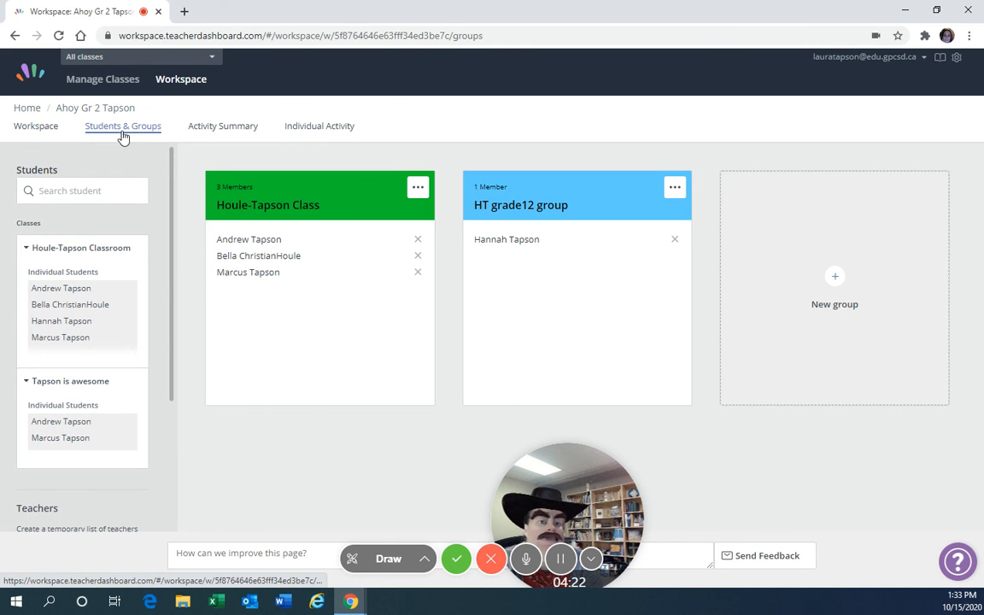
# Return to the workspace board, expand both groups to review their members, and check which groups the cards are assigned to
pyautogui.click(51, 132)
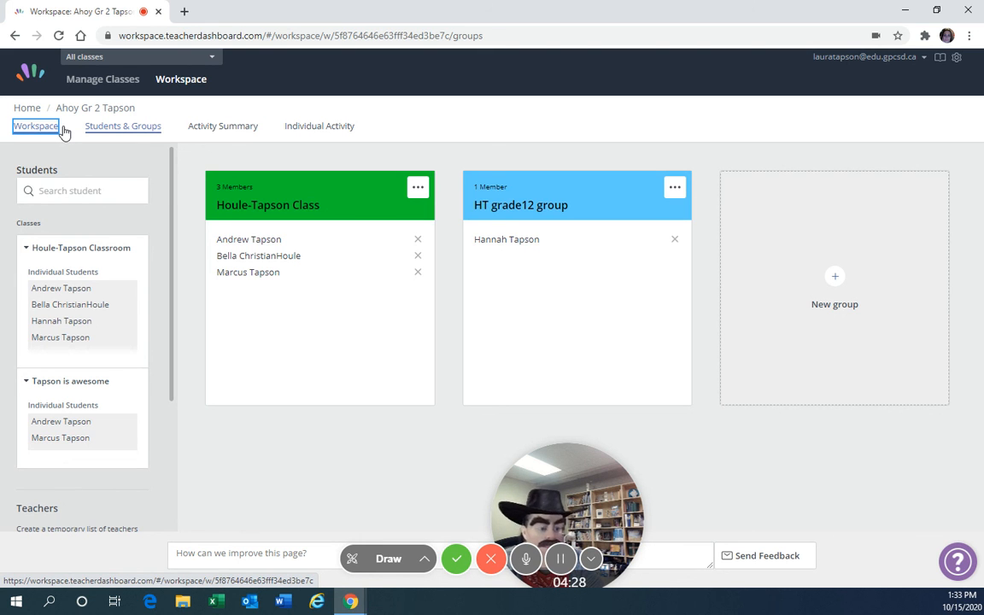
pyautogui.click(49, 133)
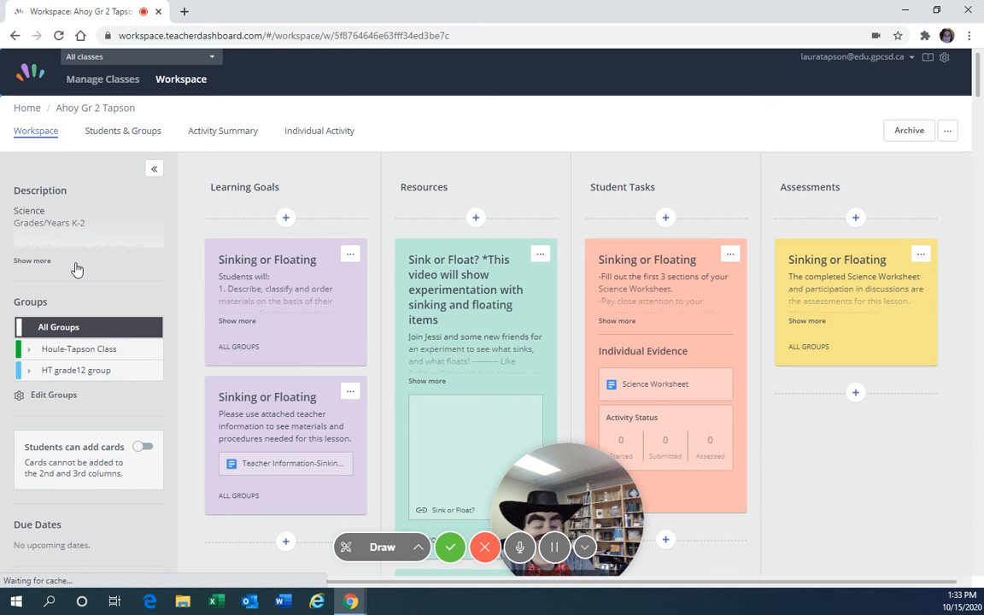
pyautogui.click(30, 353)
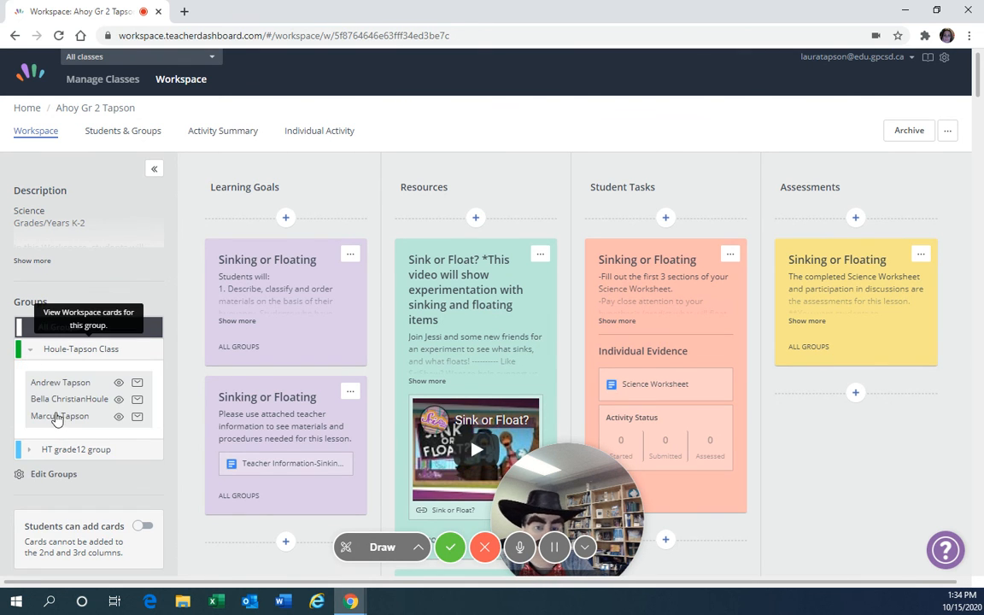
pyautogui.click(31, 451)
pyautogui.scroll(-2, 85, 459)
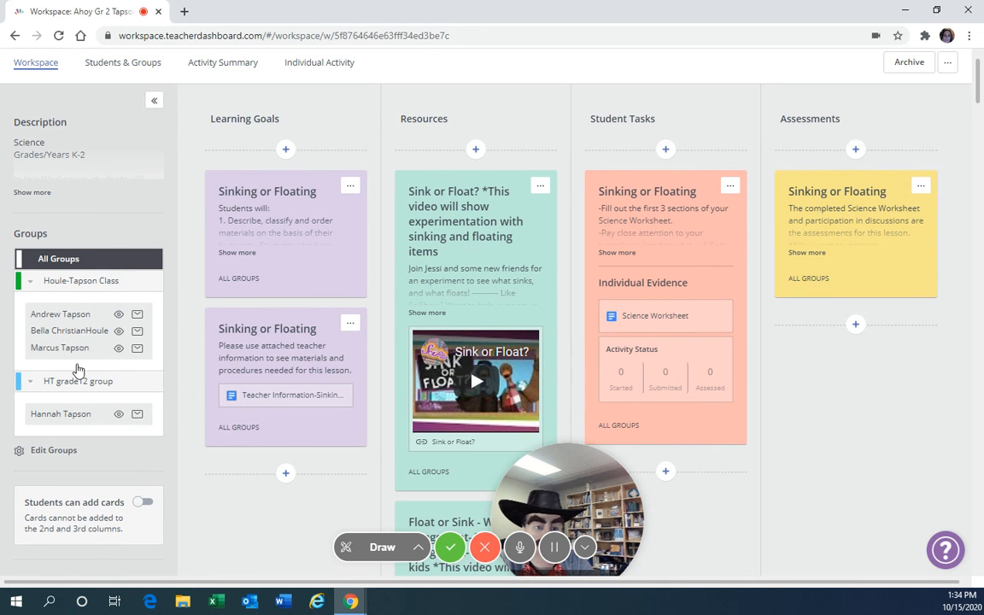
pyautogui.scroll(2, 60, 385)
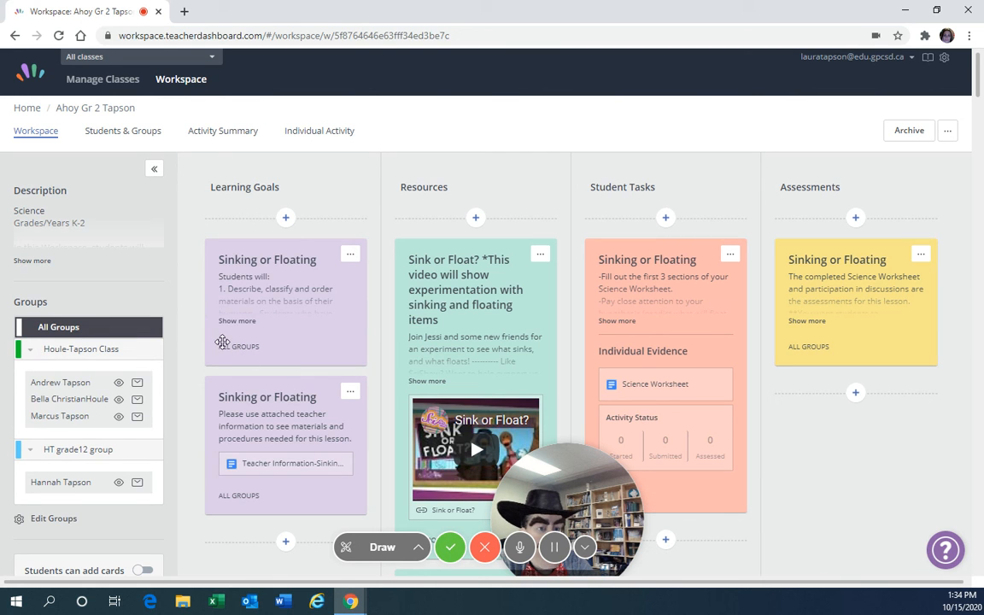
pyautogui.moveTo(241, 346)
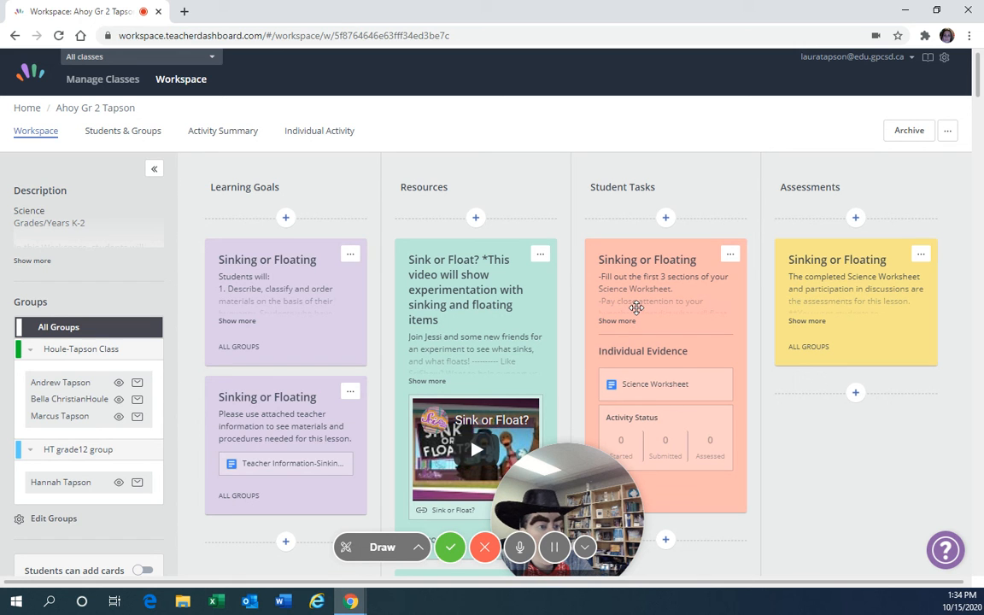
pyautogui.moveTo(812, 347)
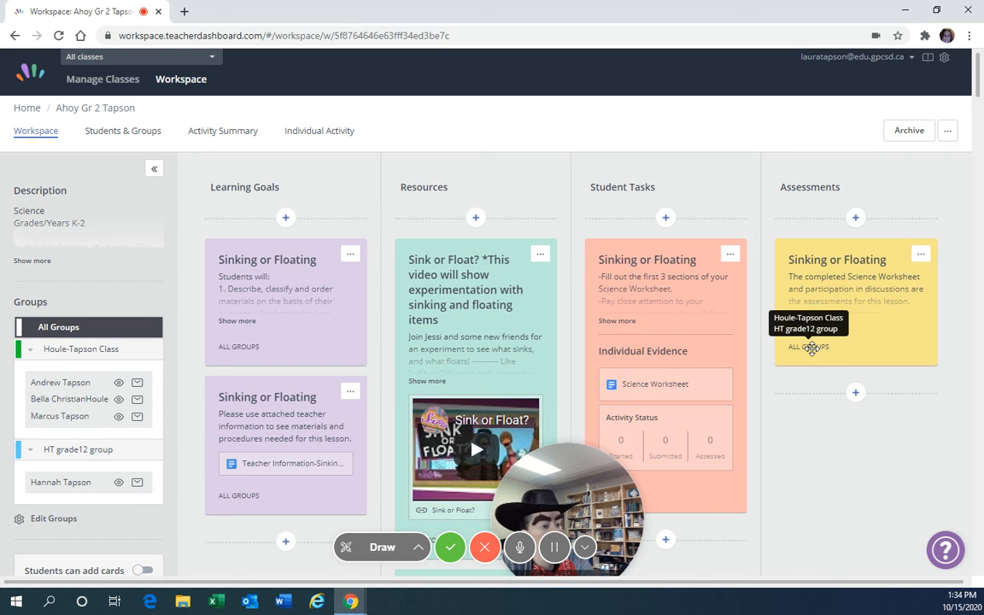